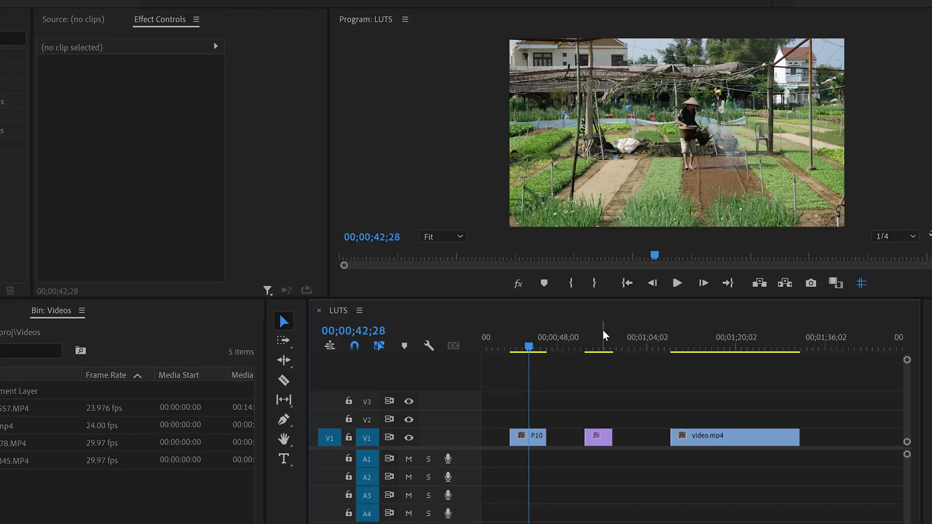
Preview the village, city intersection and farm P10 clips in the sequence
left_click(600, 346)
left_click(695, 346)
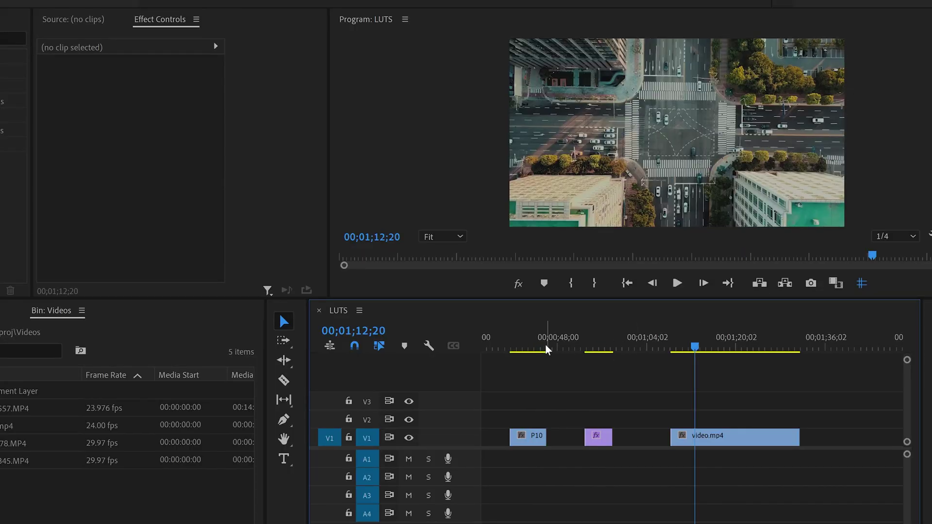
left_click(537, 348)
left_click(598, 347)
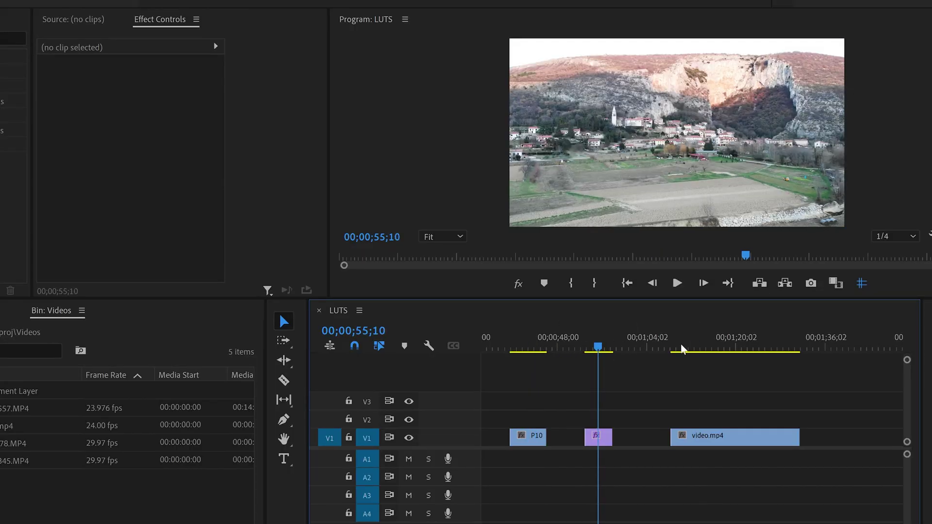
left_click(699, 348)
left_click(529, 349)
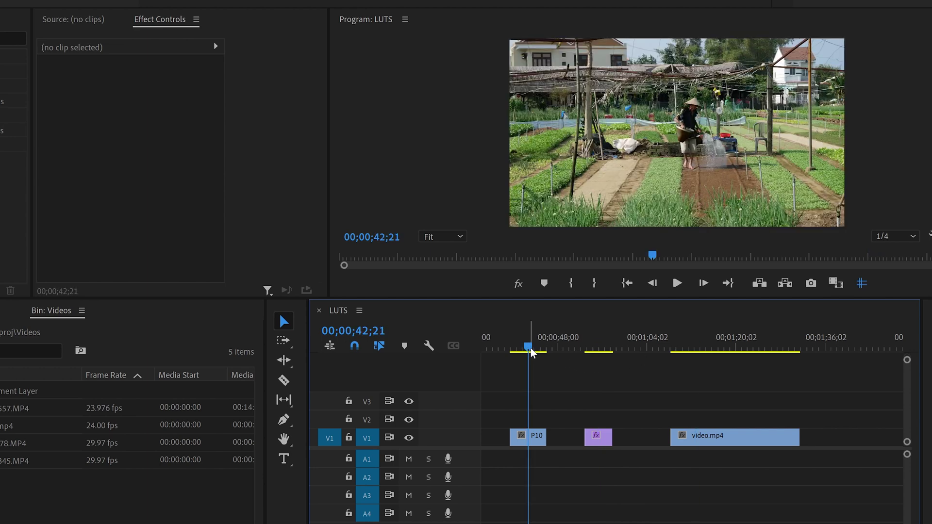
left_click(592, 347)
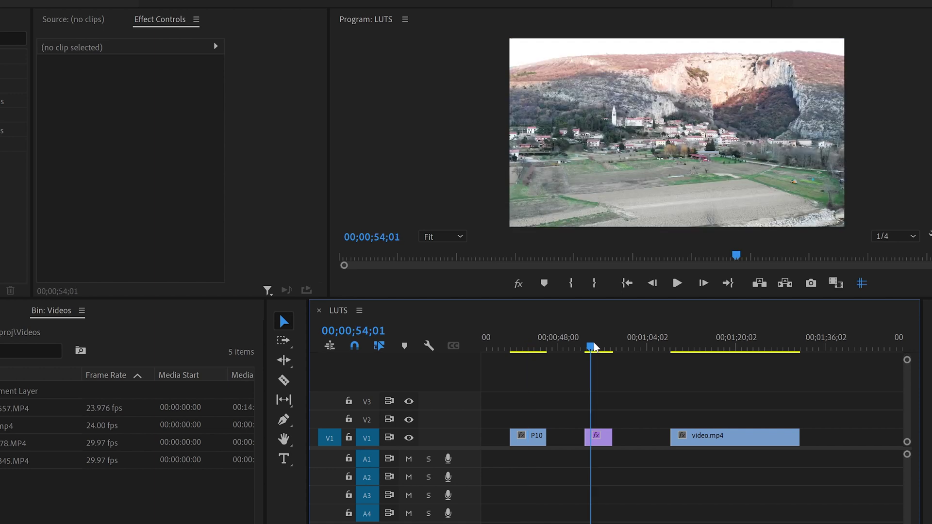
left_click(685, 348)
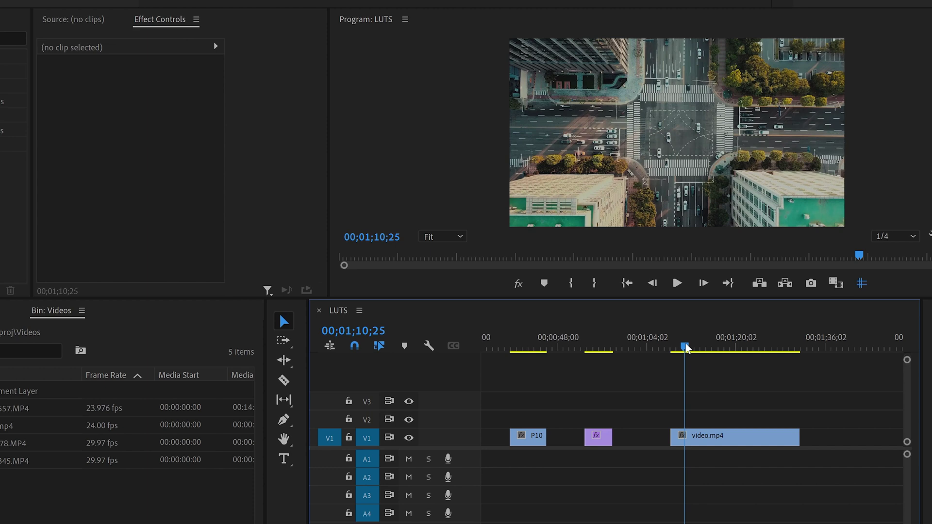
left_click(533, 349)
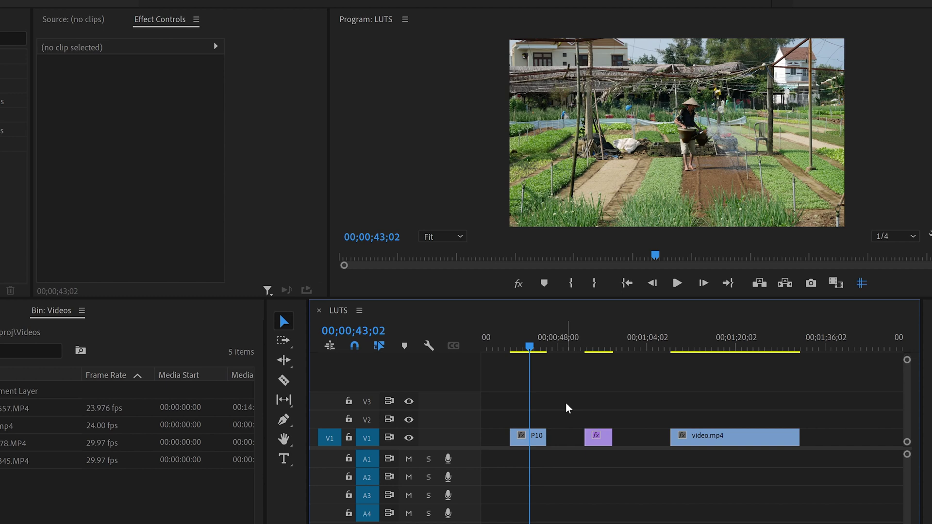
Drop the Adjustment Layer from the bin onto V2 and trim it over its clip
left_click_drag(4, 391, 499, 396)
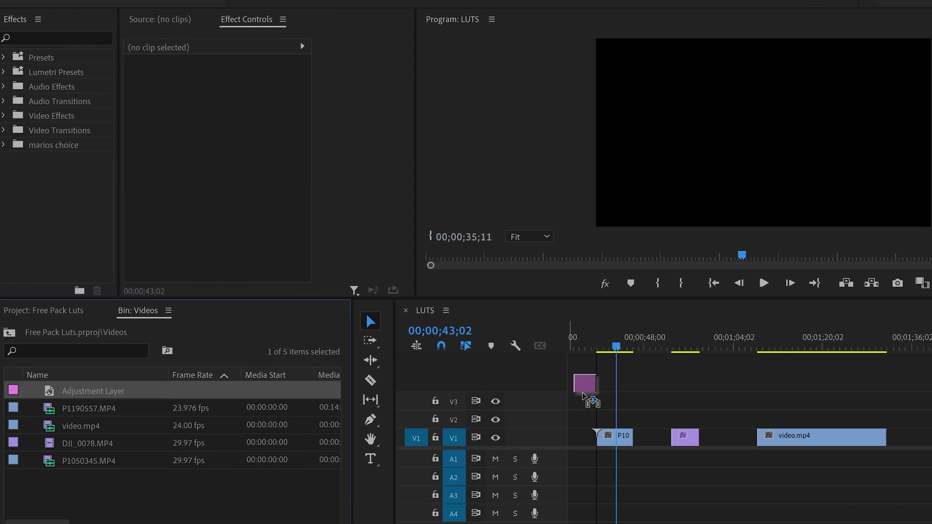
left_click_drag(584, 396, 655, 445)
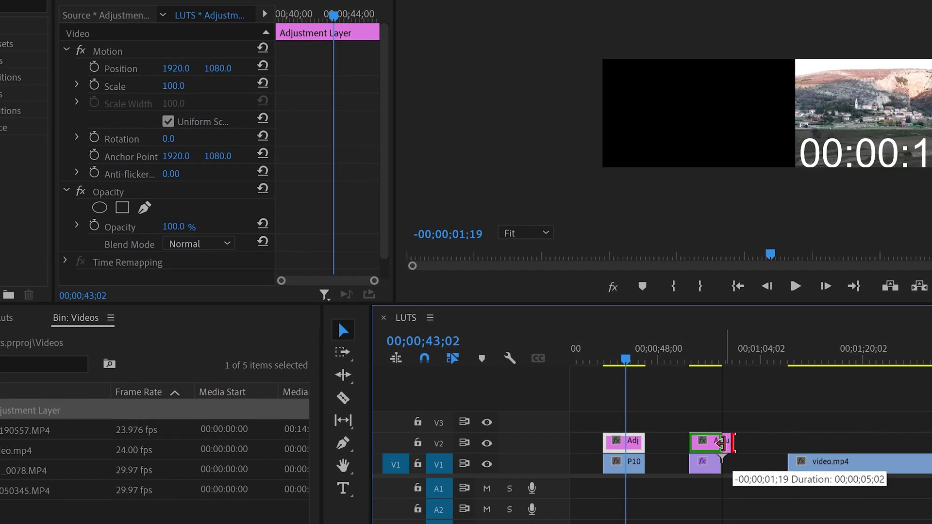
left_click_drag(722, 442, 802, 446)
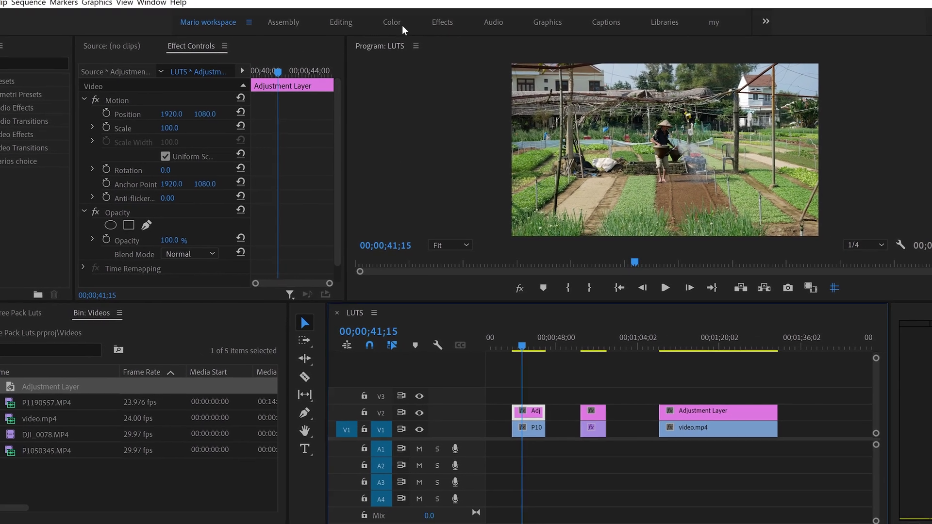
Switch to the Color workspace, collapse Basic Correction and expand Lumetri's Creative section
left_click(388, 19)
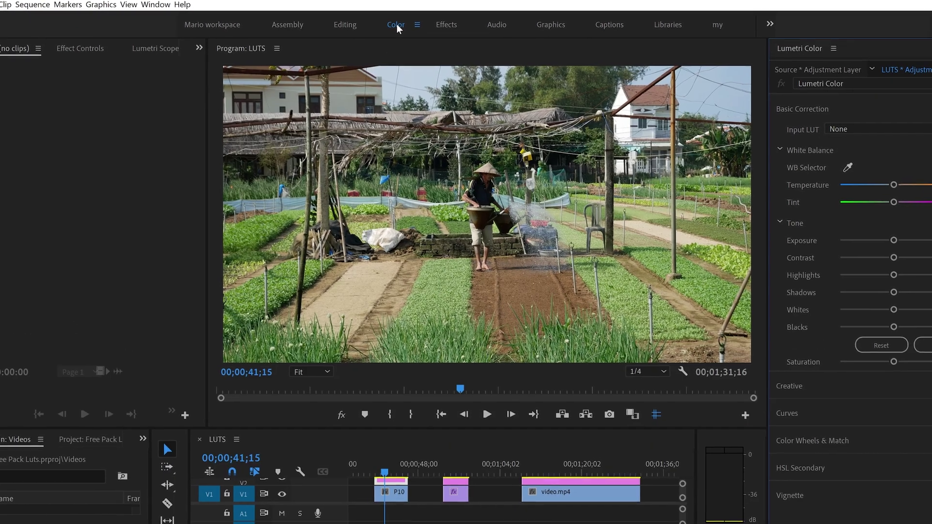
left_click(159, 3)
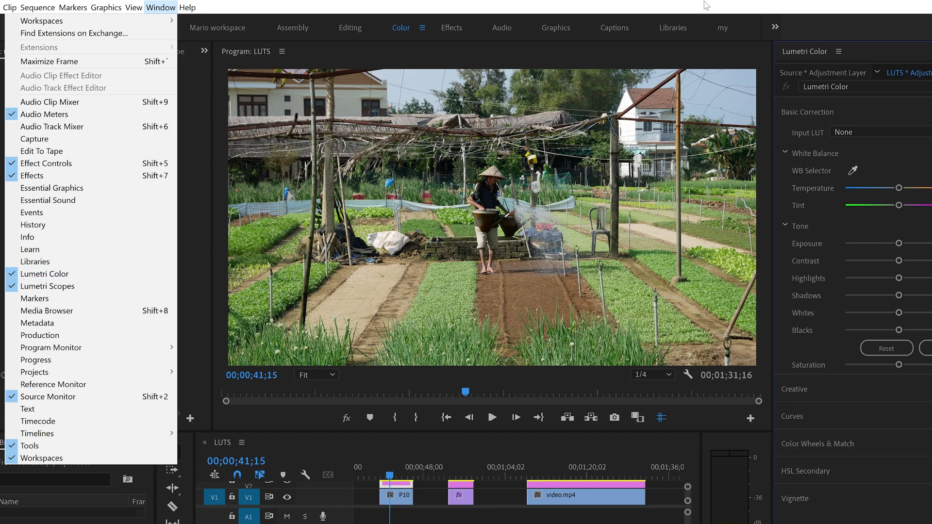
left_click(723, 69)
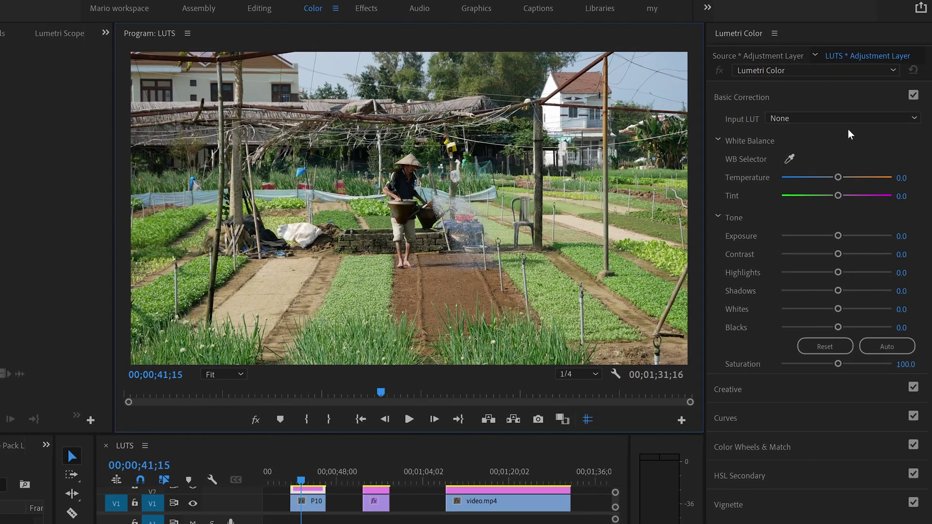
left_click(735, 98)
left_click(734, 128)
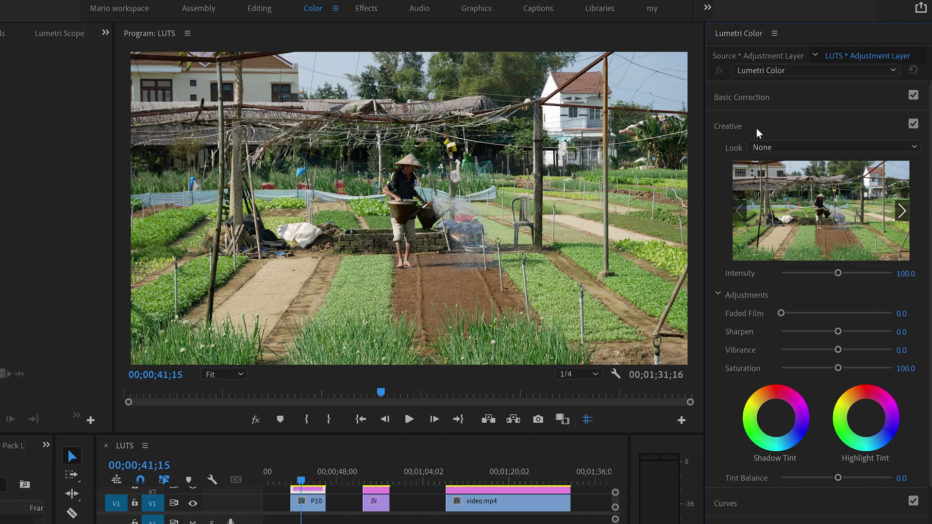
left_click(797, 147)
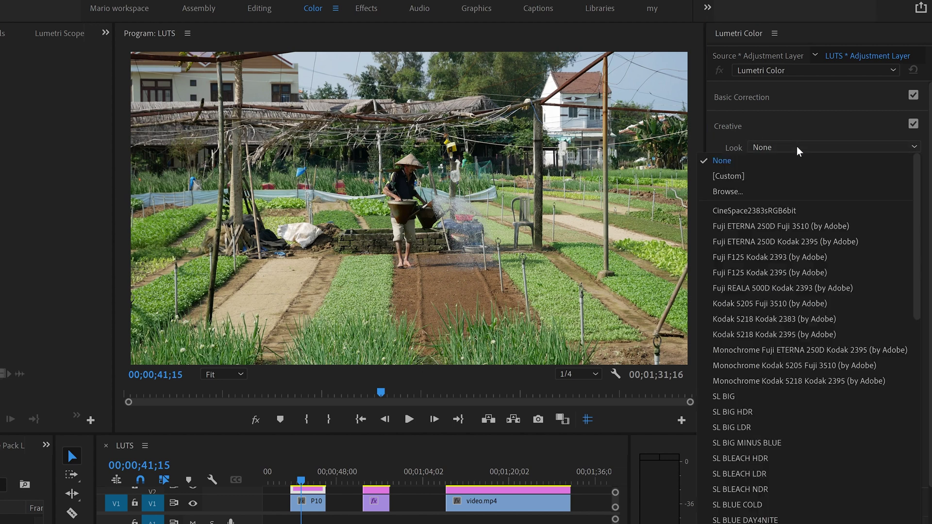
Load clean.cube from Free pack LUTS as the Creative Look, then switch Creative off
left_click(735, 192)
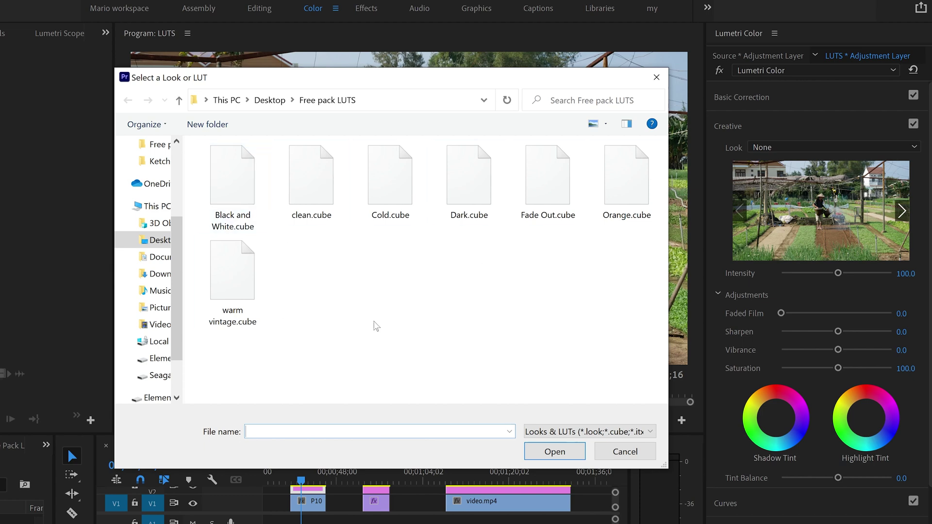
left_click(335, 218)
left_click(552, 452)
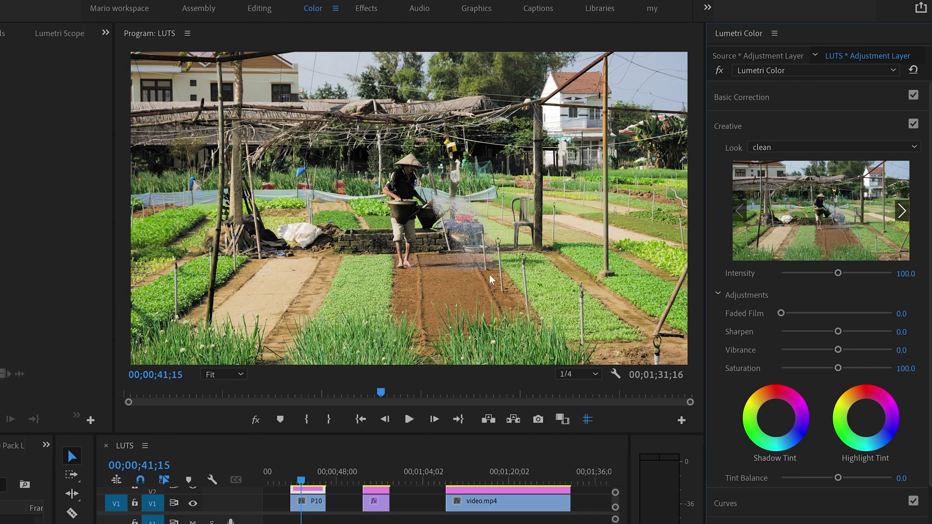
left_click(913, 124)
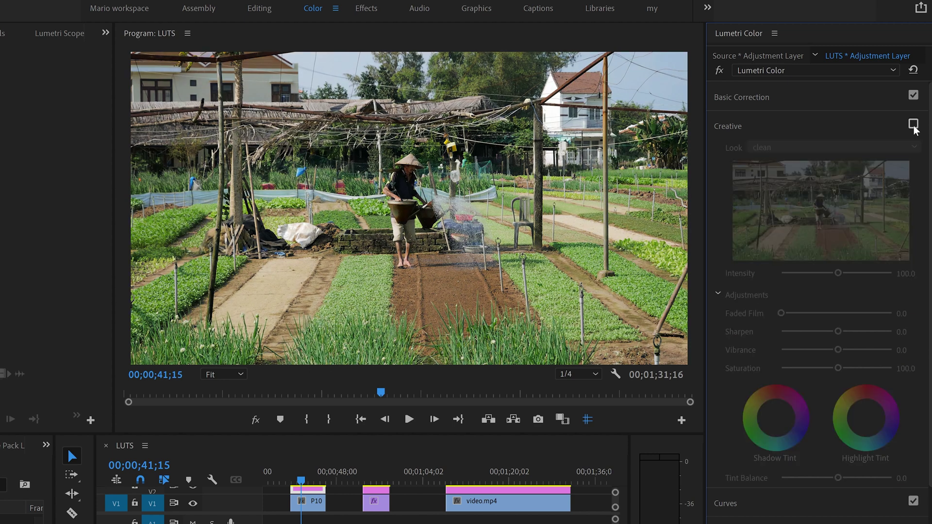
Re-enable Creative and set Faded Film 22.2, Sharpen 12.7, Vibrance 8.9, Saturation 96.2
left_click(913, 125)
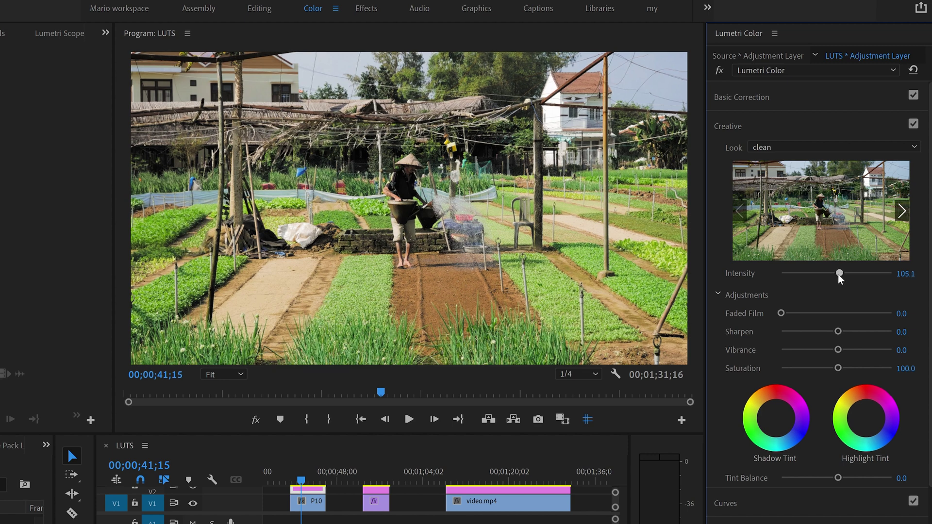
mouse_move(838, 275)
left_mouse_down()
mouse_move(873, 272)
mouse_move(782, 275)
mouse_move(849, 275)
mouse_move(837, 280)
left_mouse_up()
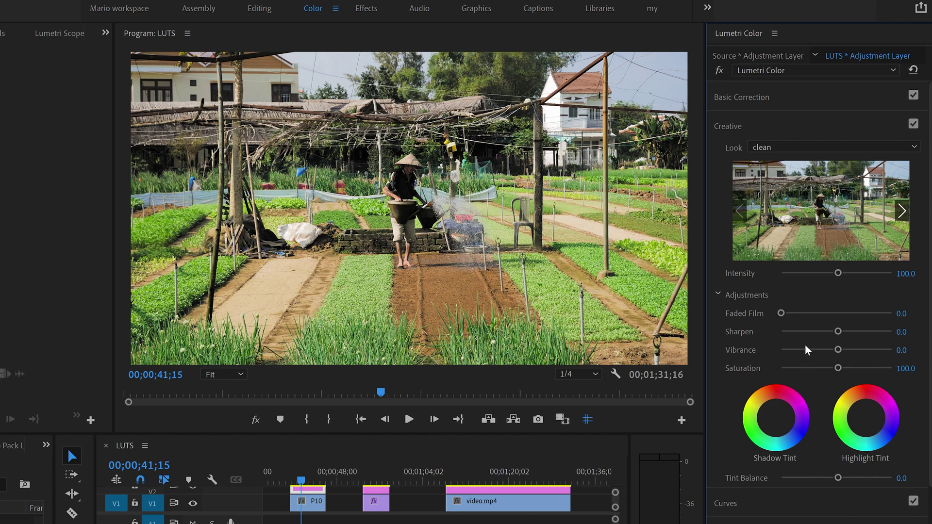
left_click_drag(781, 313, 806, 314)
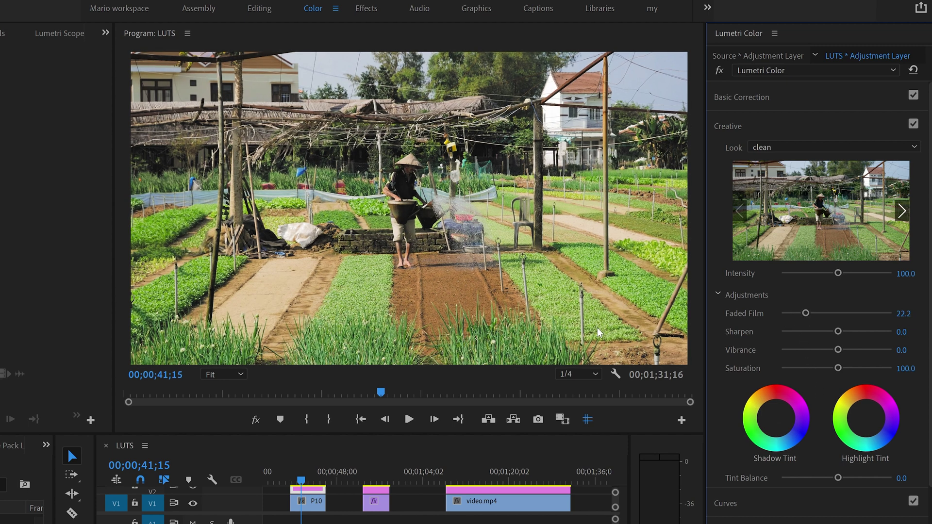
left_click_drag(837, 335, 838, 348)
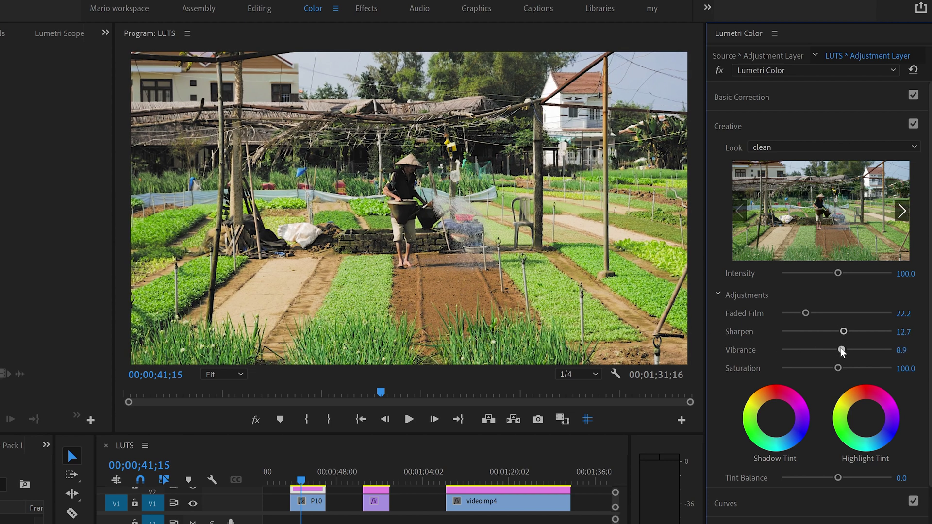
left_click_drag(837, 368, 832, 368)
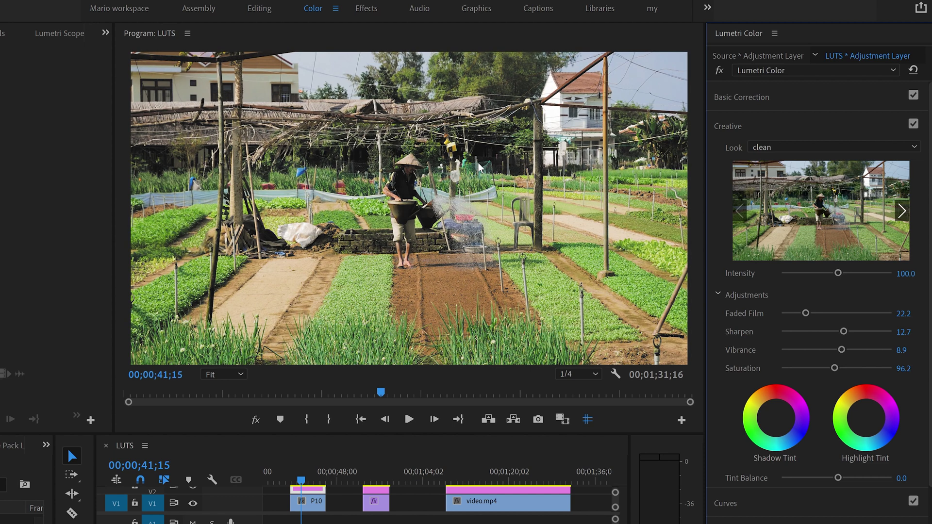
Select the adjustment layer above the mountain village clip DJI_0078 and scrub its frames
left_click(374, 481)
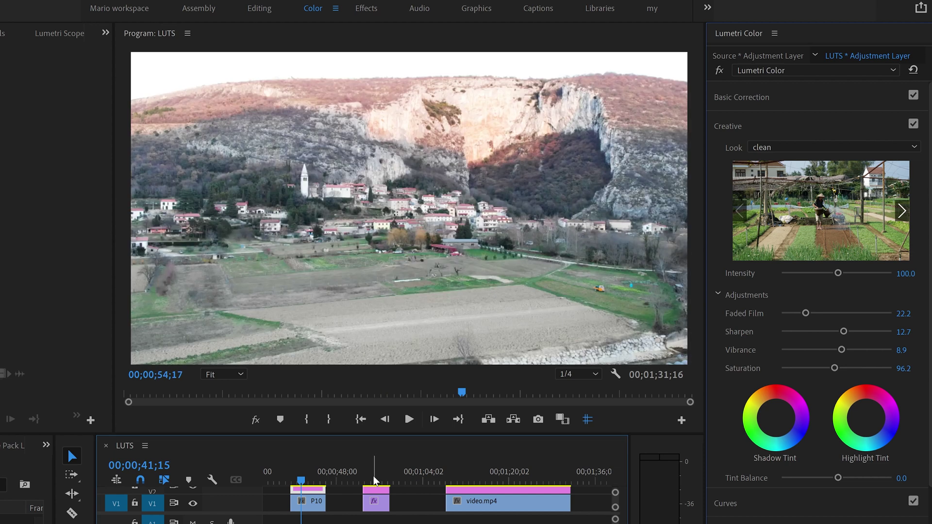
left_click(382, 491)
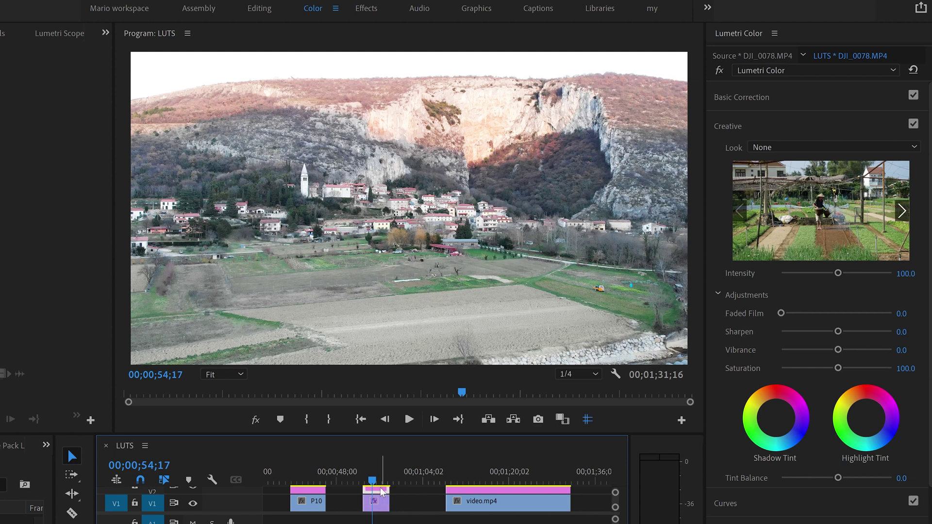
left_click(382, 490)
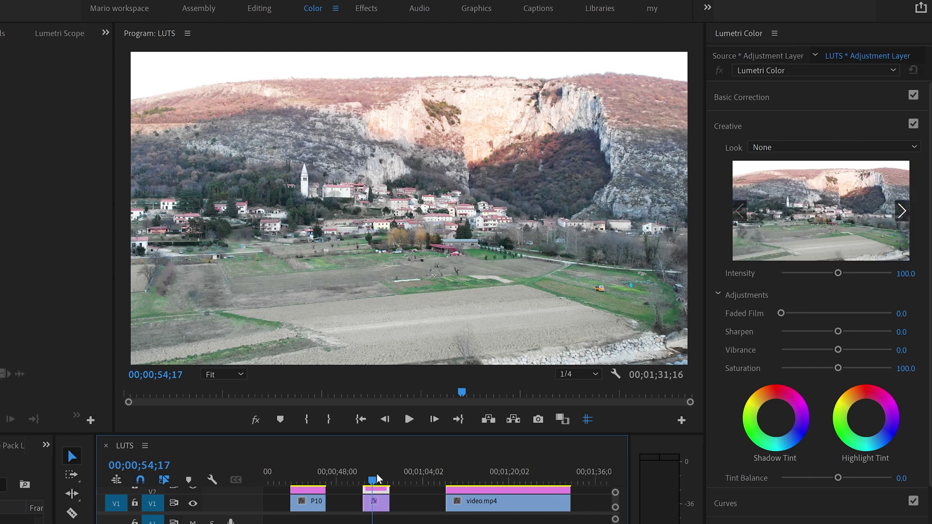
left_click(368, 482)
left_click_drag(369, 483, 381, 483)
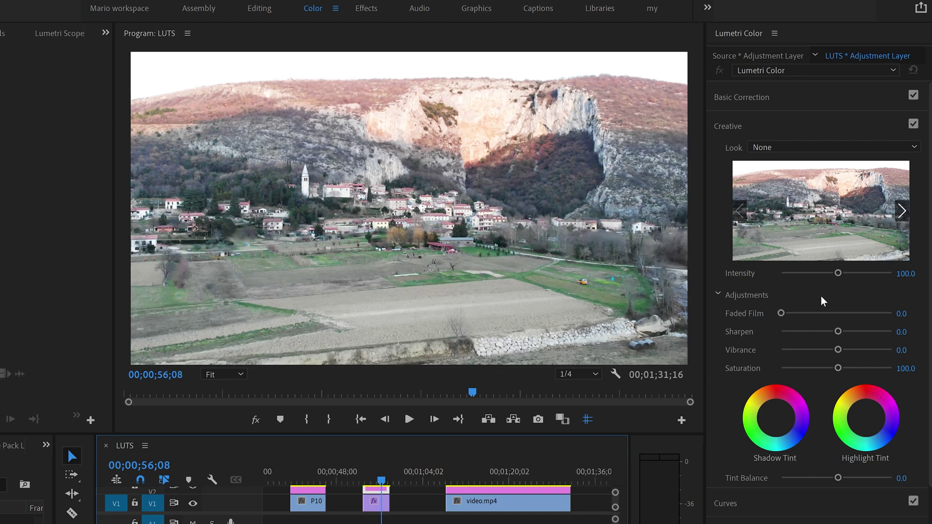
Load warm vintage.cube as the Creative Look and raise Sharpen to 20.3
left_click(816, 146)
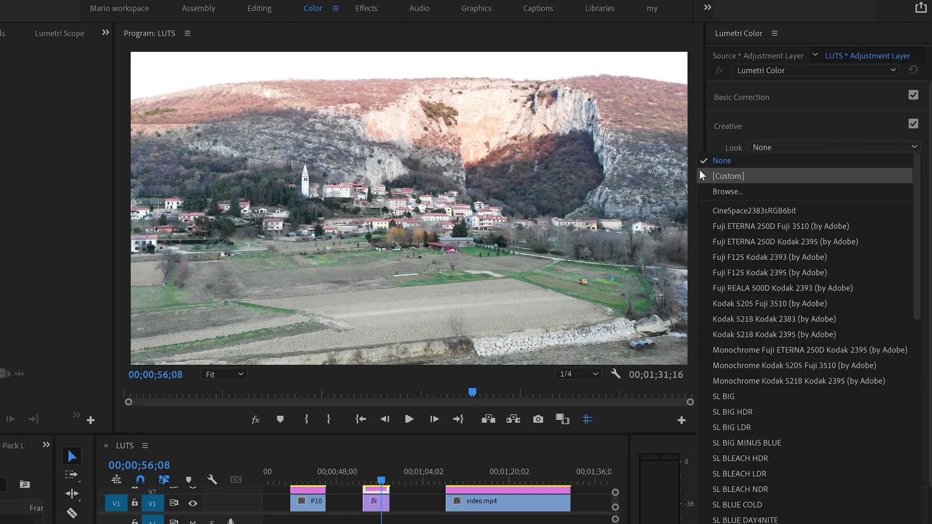
left_click(736, 192)
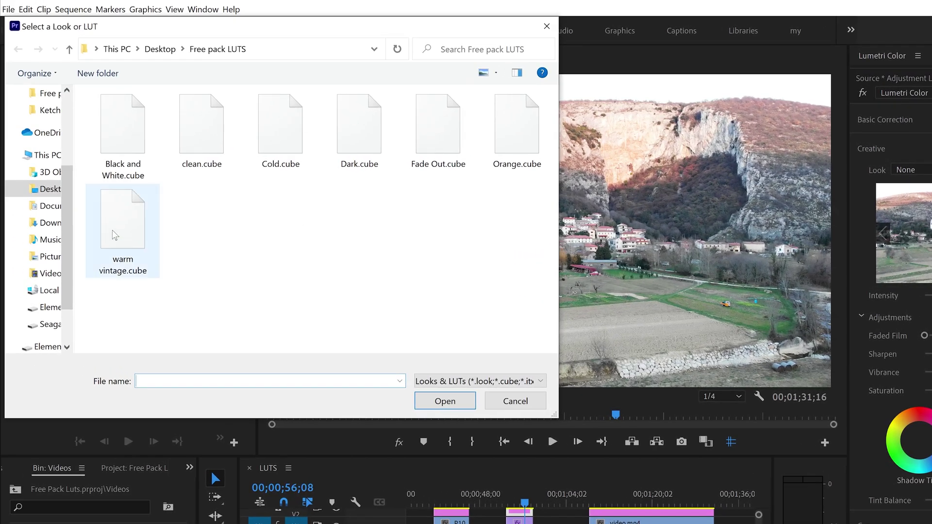
left_click(123, 228)
left_click(451, 401)
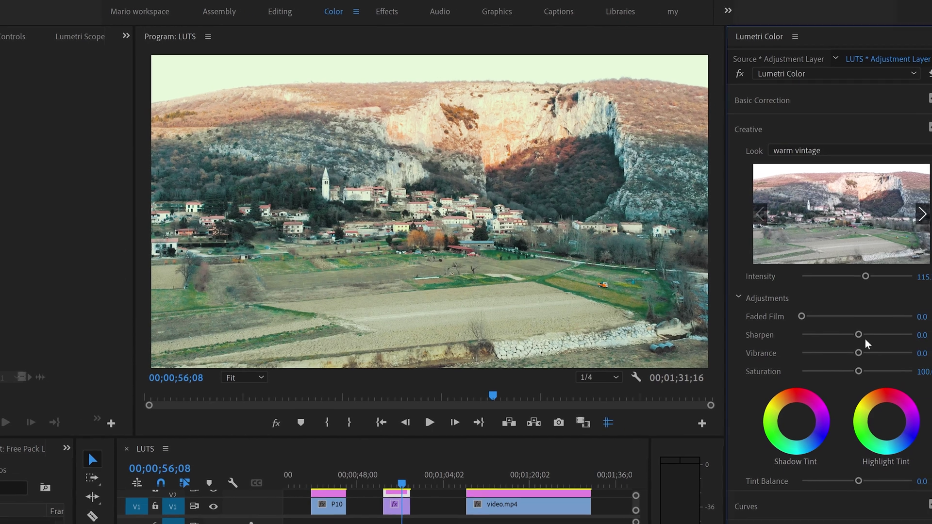
left_click_drag(838, 331, 840, 369)
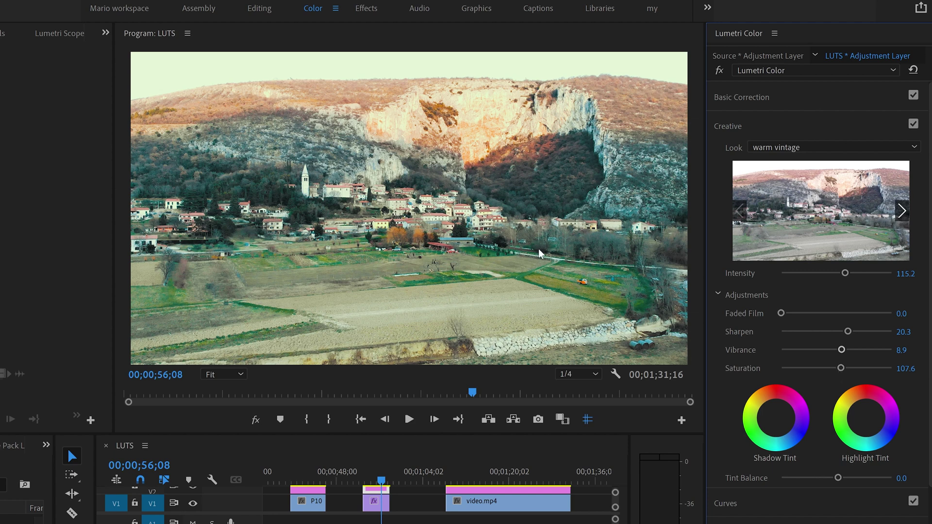
Select the adjustment layer above video.mp4 and park the playhead at 00;01;10;01
left_click(451, 501)
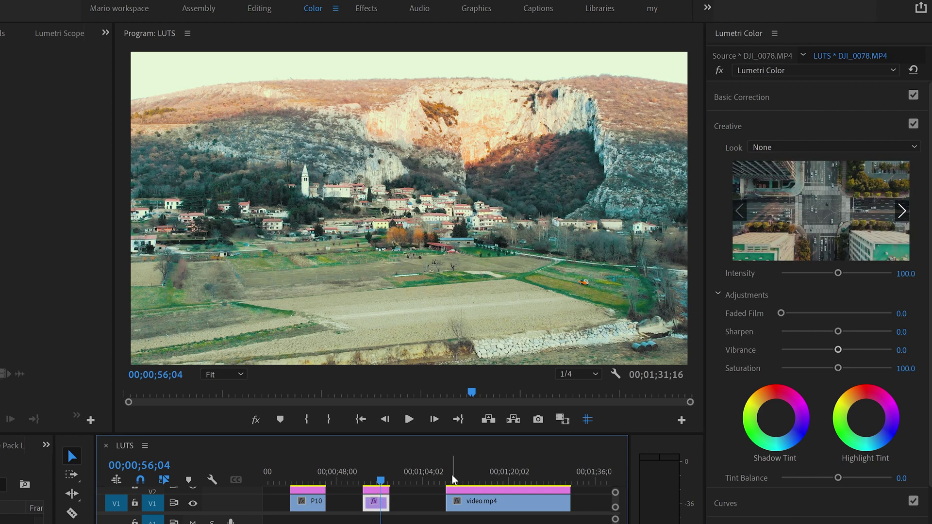
left_click(452, 480)
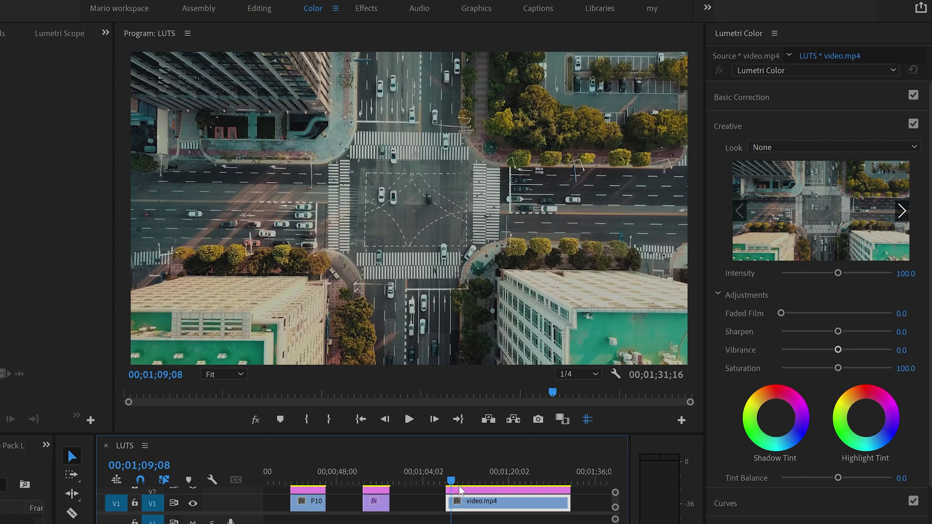
left_click(465, 489)
left_click(455, 481)
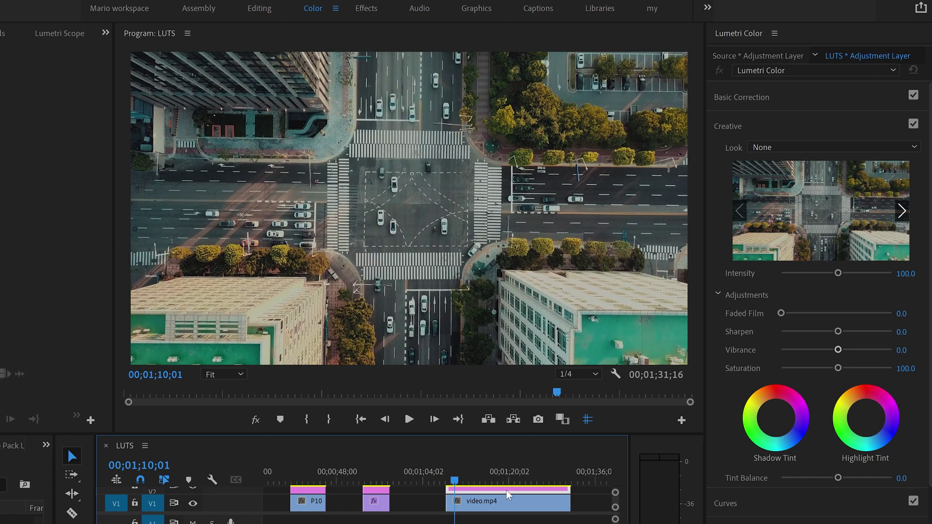
left_click_drag(457, 483, 496, 482)
left_click(455, 482)
Load Cold.cube as the Creative Look on that adjustment layer
left_click(808, 149)
left_click(758, 191)
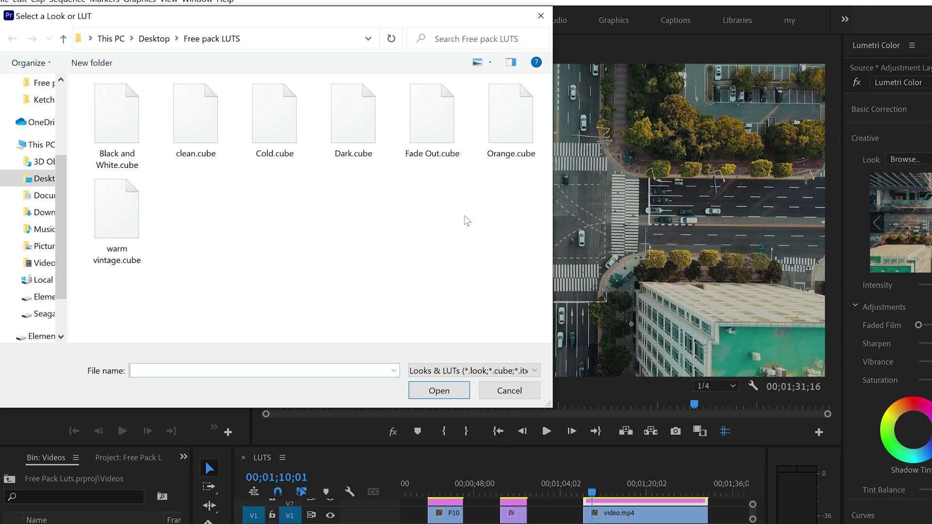
left_click(289, 143)
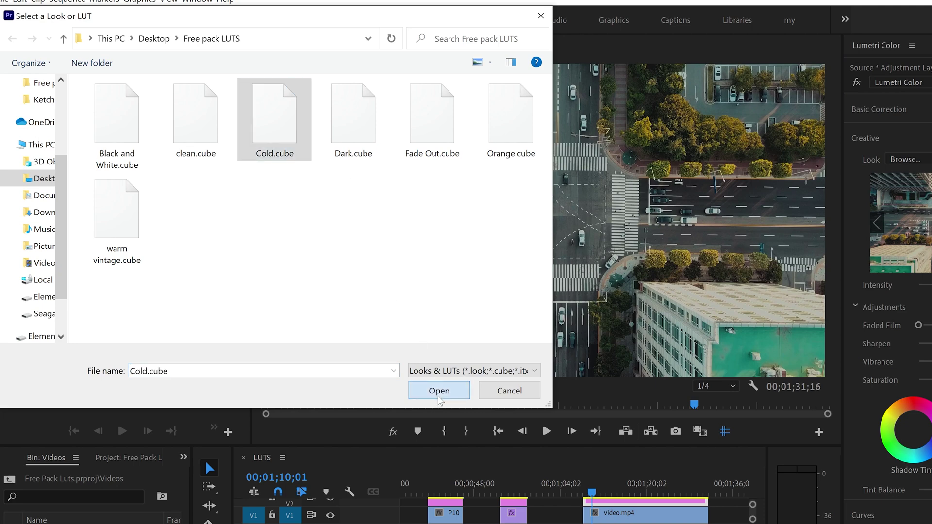
left_click(451, 394)
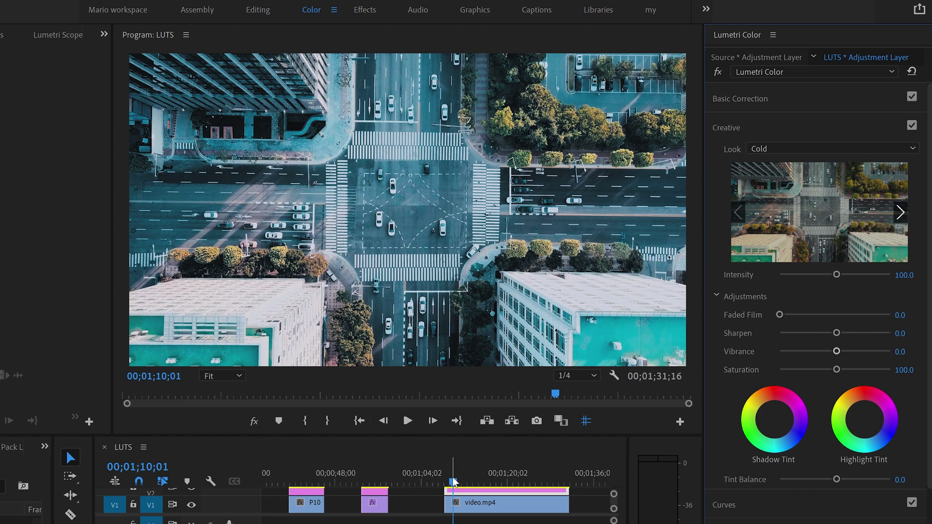
mouse_move(453, 481)
left_mouse_down()
mouse_move(532, 479)
mouse_move(460, 493)
left_mouse_up()
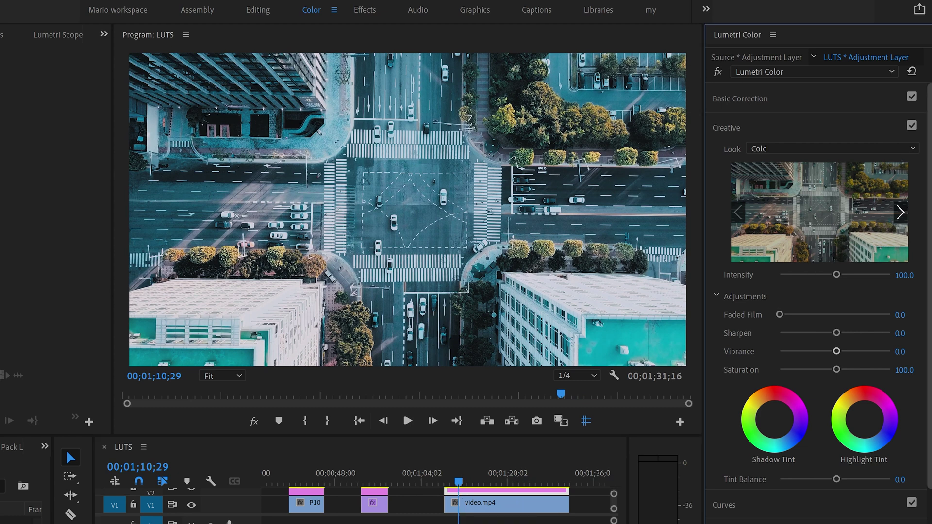
In Basic Correction, drag the Tone Shadows slider down to -29.1
left_click(750, 97)
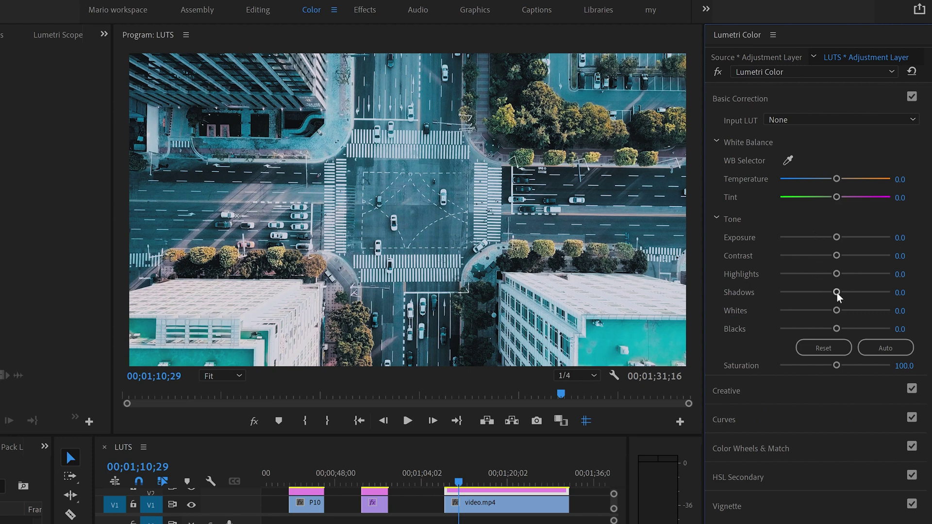
left_click_drag(837, 292, 817, 294)
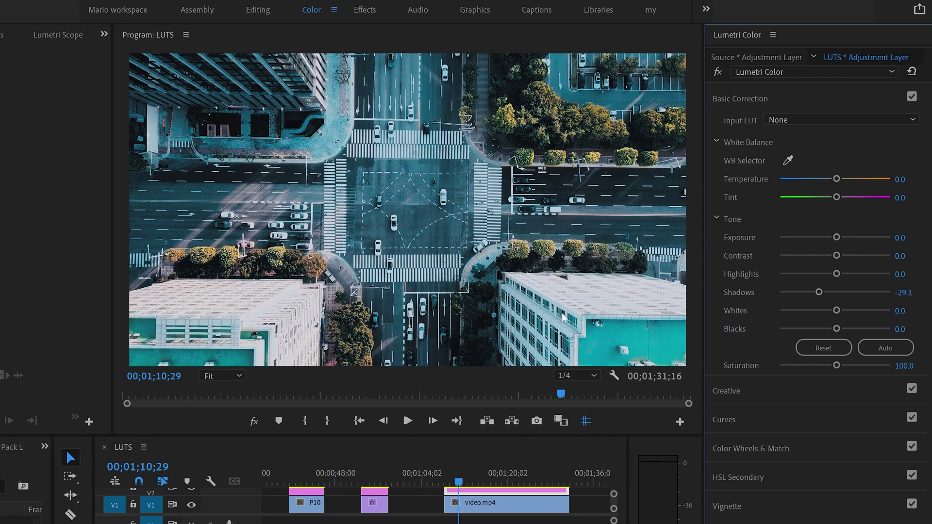